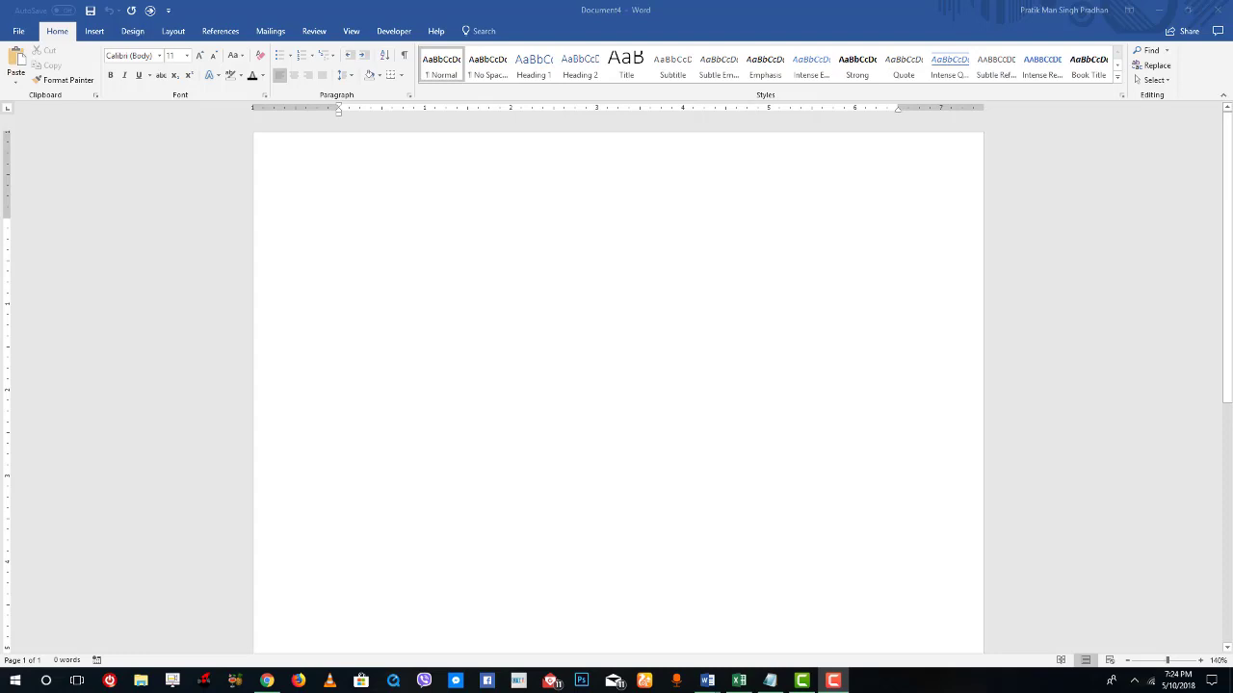
Step: Write "HI HERE" as the first line of the blank document and replace it with "Hello there"
{"action": "left_click", "coordinate": [762, 278]}
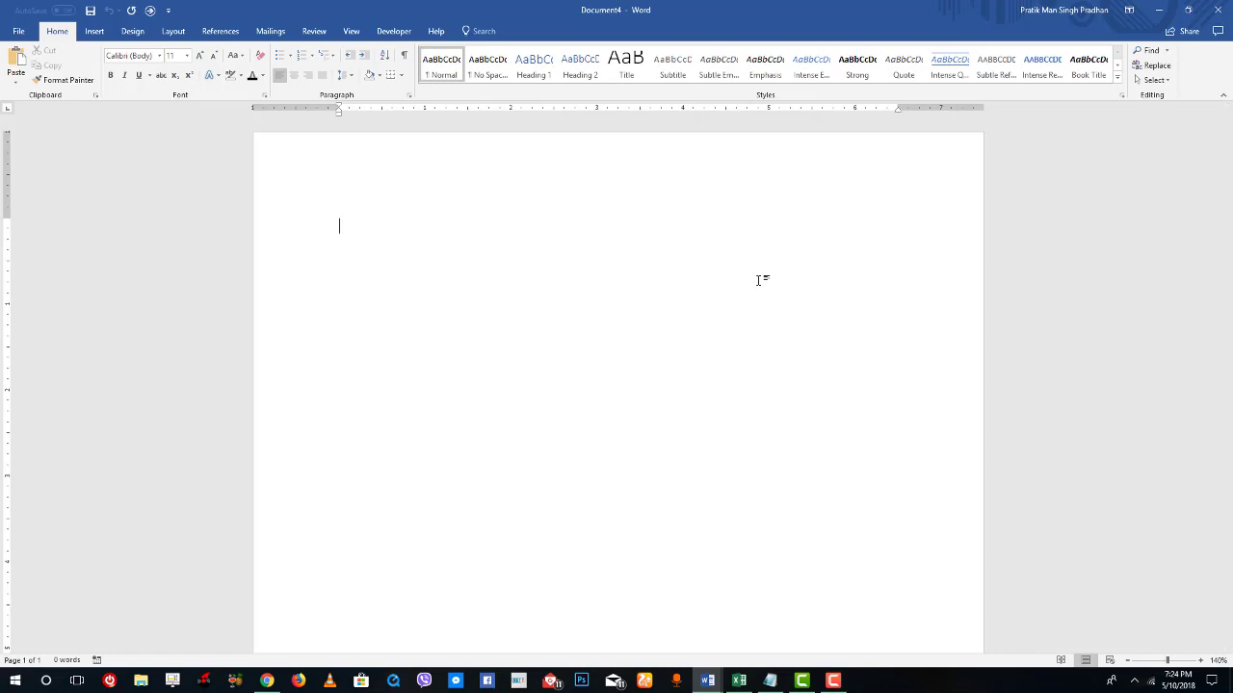
{"action": "type", "text": "HI HERE"}
{"action": "left_click", "coordinate": [309, 200]}
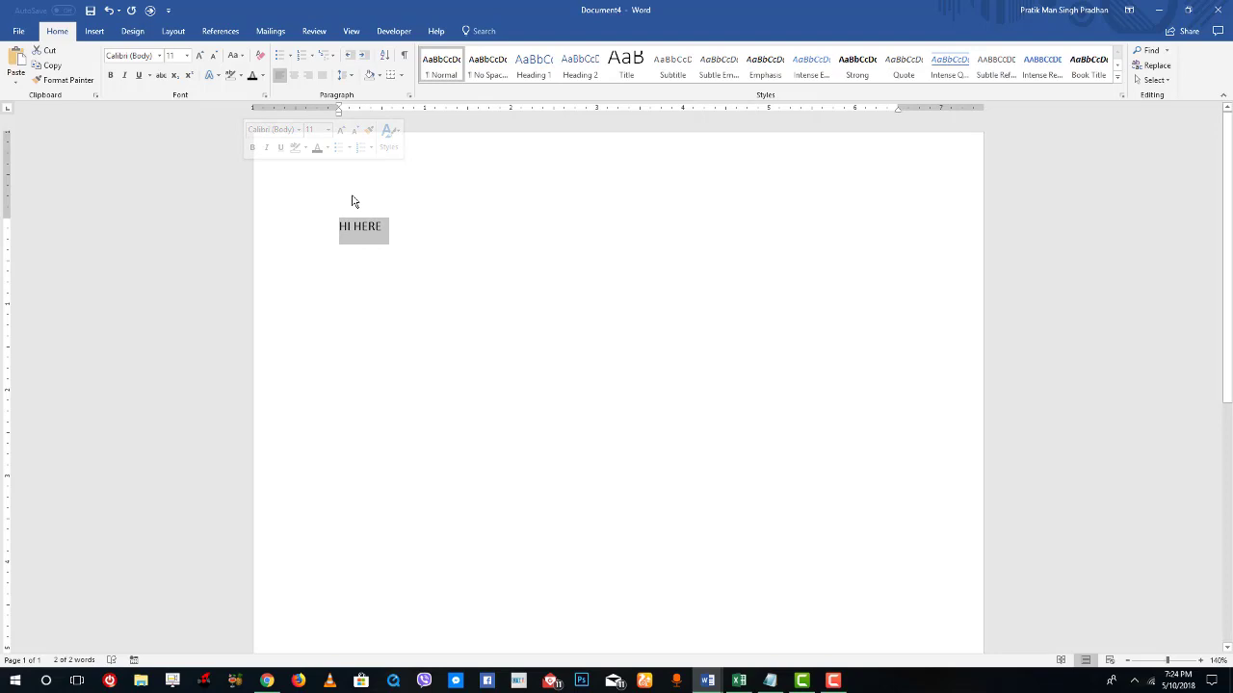
{"action": "type", "text": "hELLO"}
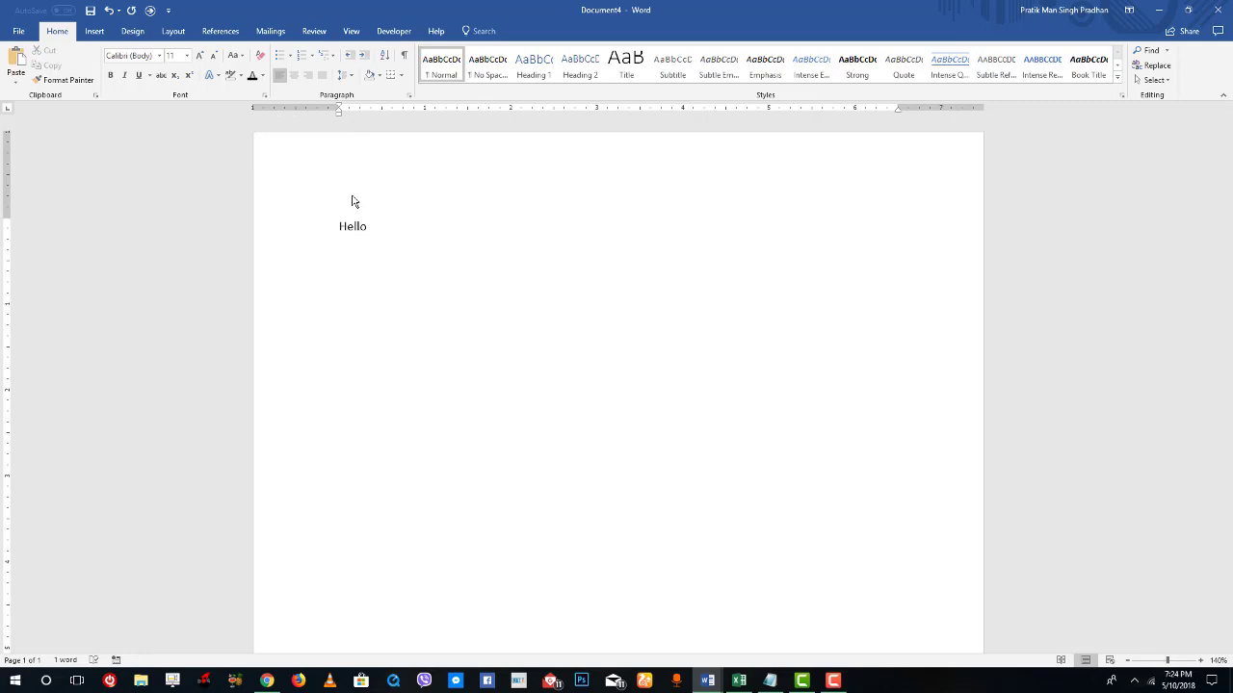
{"action": "type", "text": " there"}
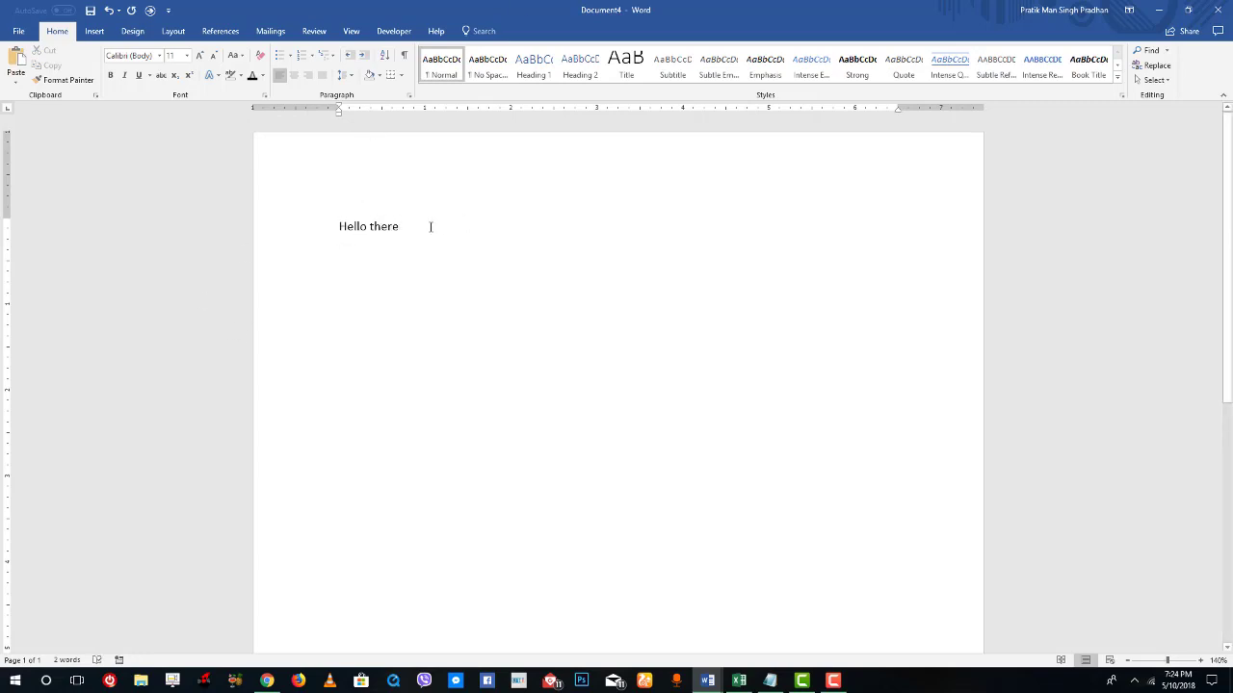
Step: Below "Hello there", add a line with the ordinals "1st 2nd" and another with "(c)" for the copyright symbol
{"action": "left_click_drag", "start_coordinate": [312, 217], "coordinate": [218, 214]}
{"action": "left_click_drag", "start_coordinate": [543, 260], "coordinate": [137, 159]}
{"action": "left_click", "coordinate": [378, 267]}
{"action": "type", "text": "1st"}
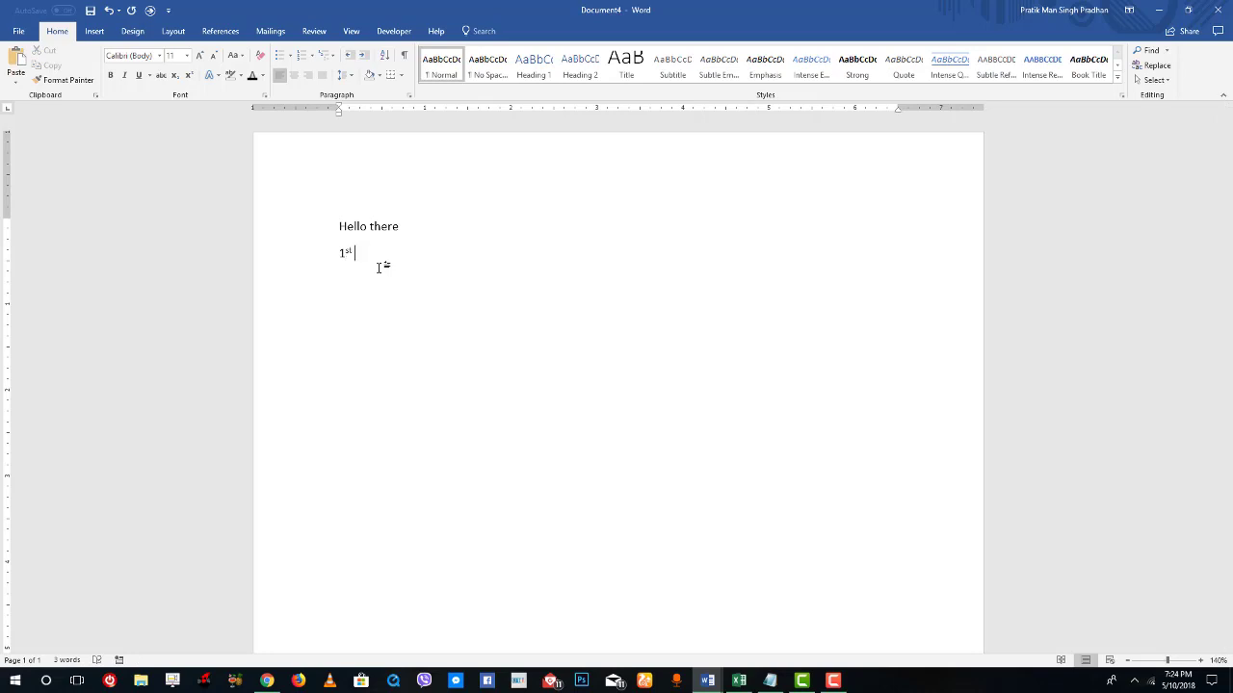
{"action": "type", "text": " 2nd"}
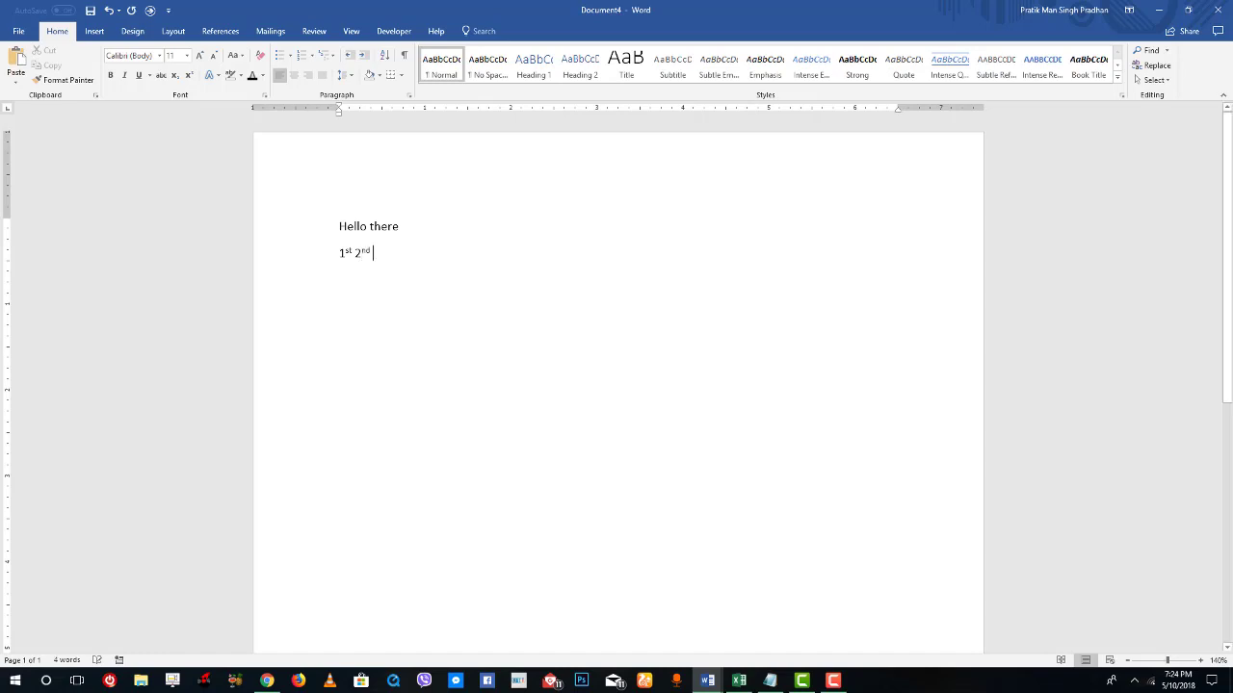
{"action": "key", "text": "Return"}
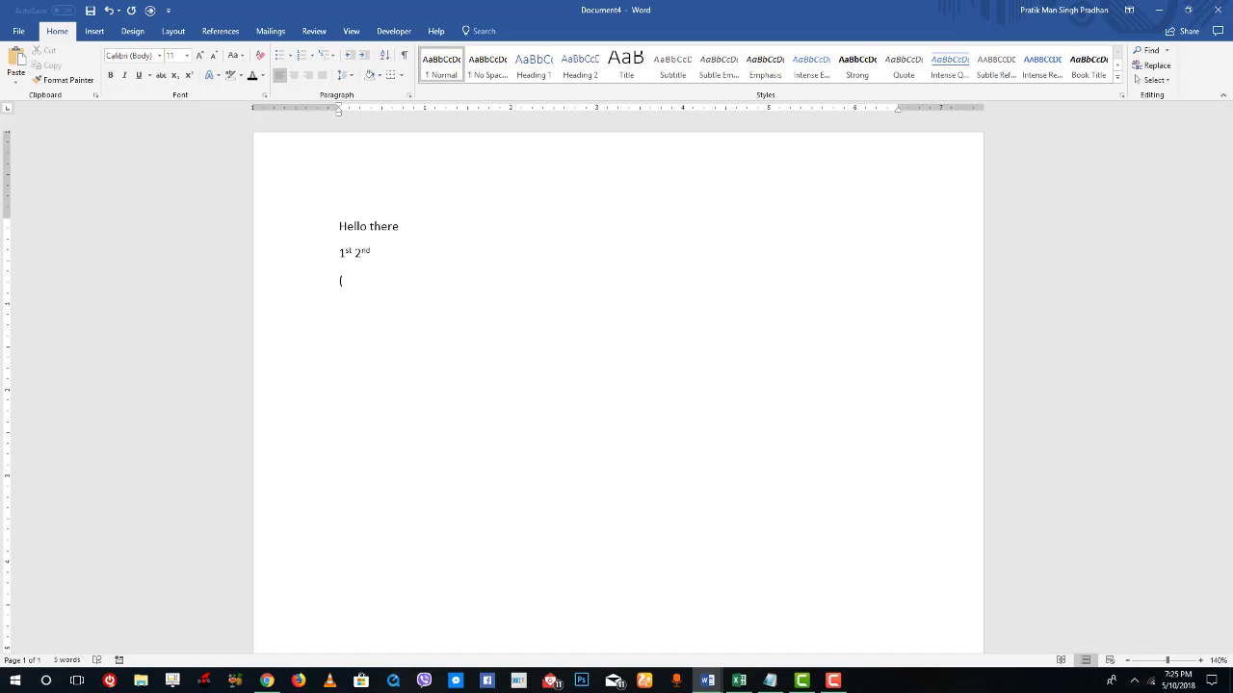
{"action": "type", "text": "(c)"}
Step: Add the misspelled word "Spuelling" on a new line and correct it with the suggested spelling "Spelling"
{"action": "type", "text": "puelling"}
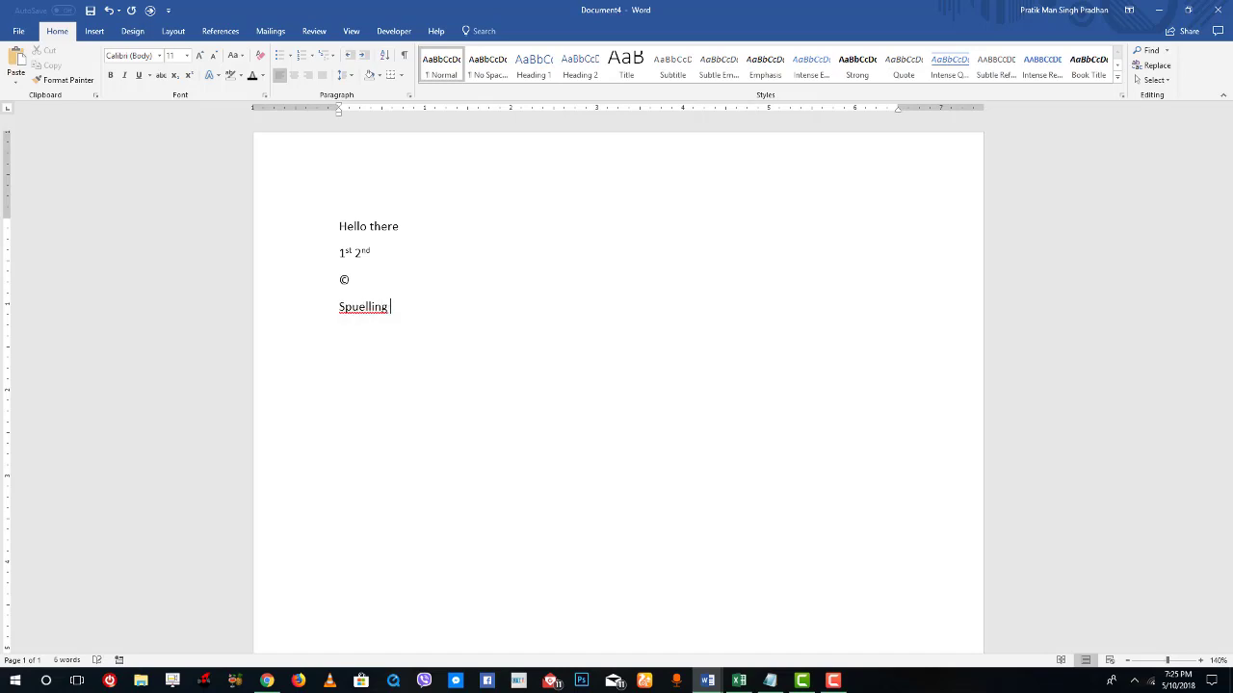
{"action": "right_click", "coordinate": [367, 306]}
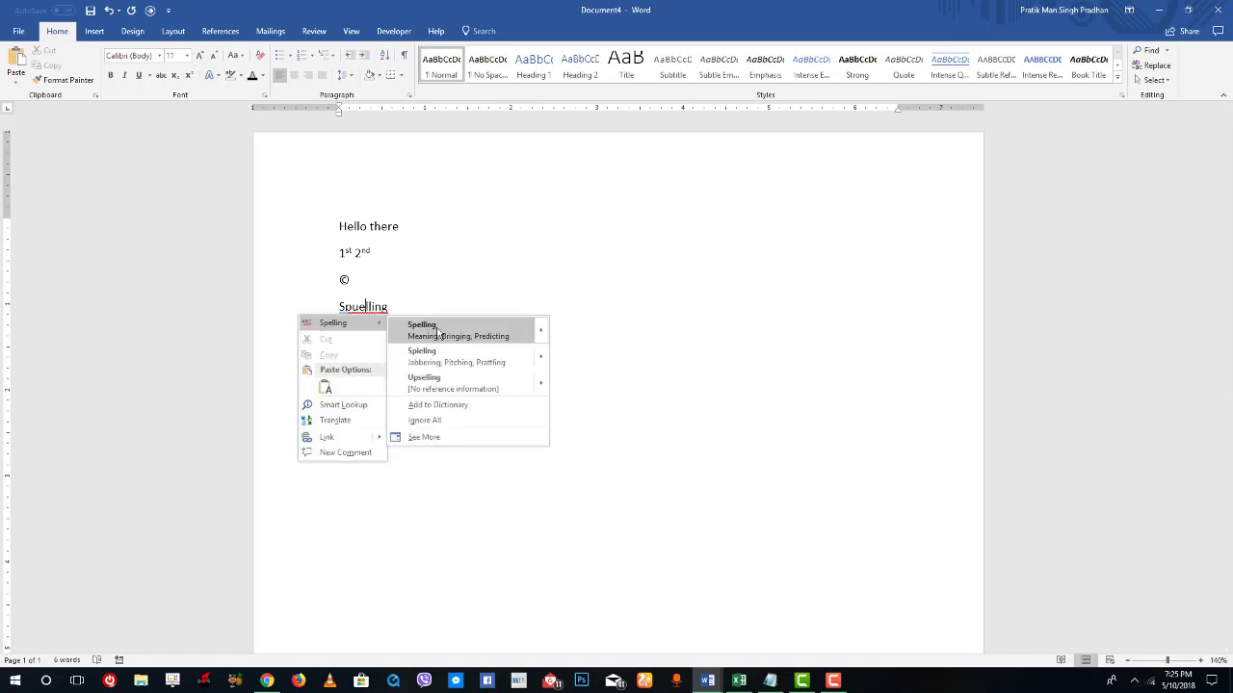
{"action": "left_click", "coordinate": [438, 334]}
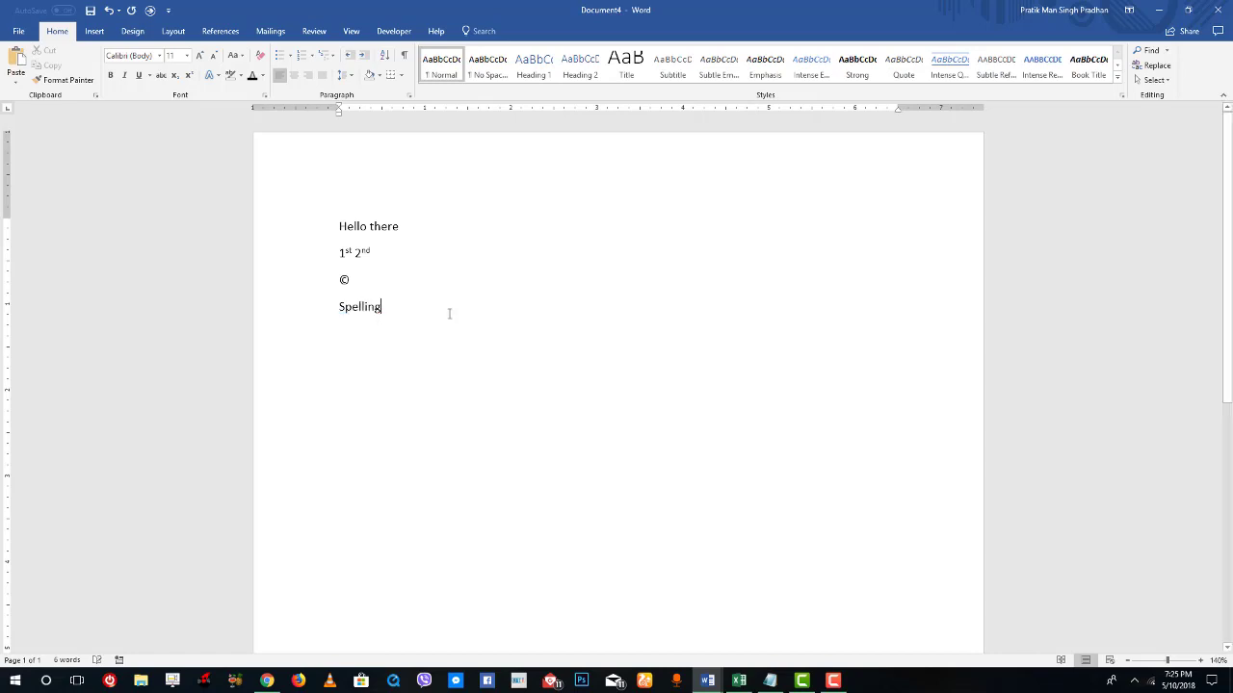
Step: Add the line "This is an year." and accept the grammar suggestion that changes "an" to "a"
{"action": "key", "text": "Return"}
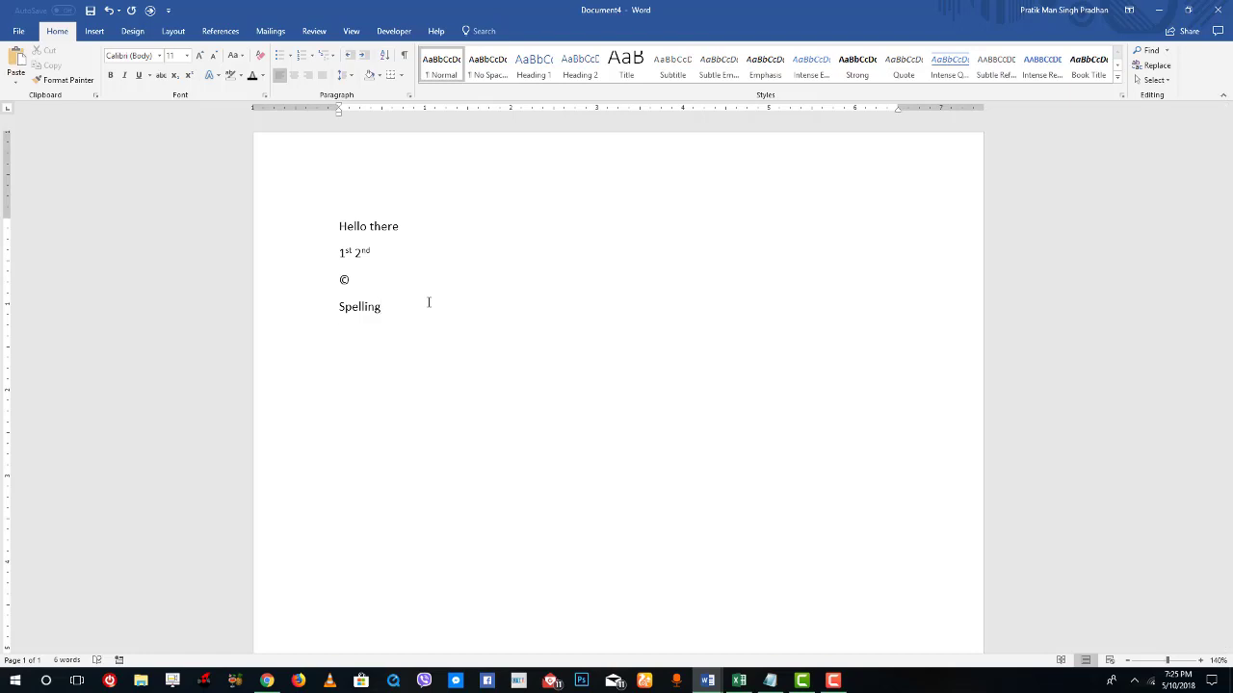
{"action": "type", "text": "This is an year."}
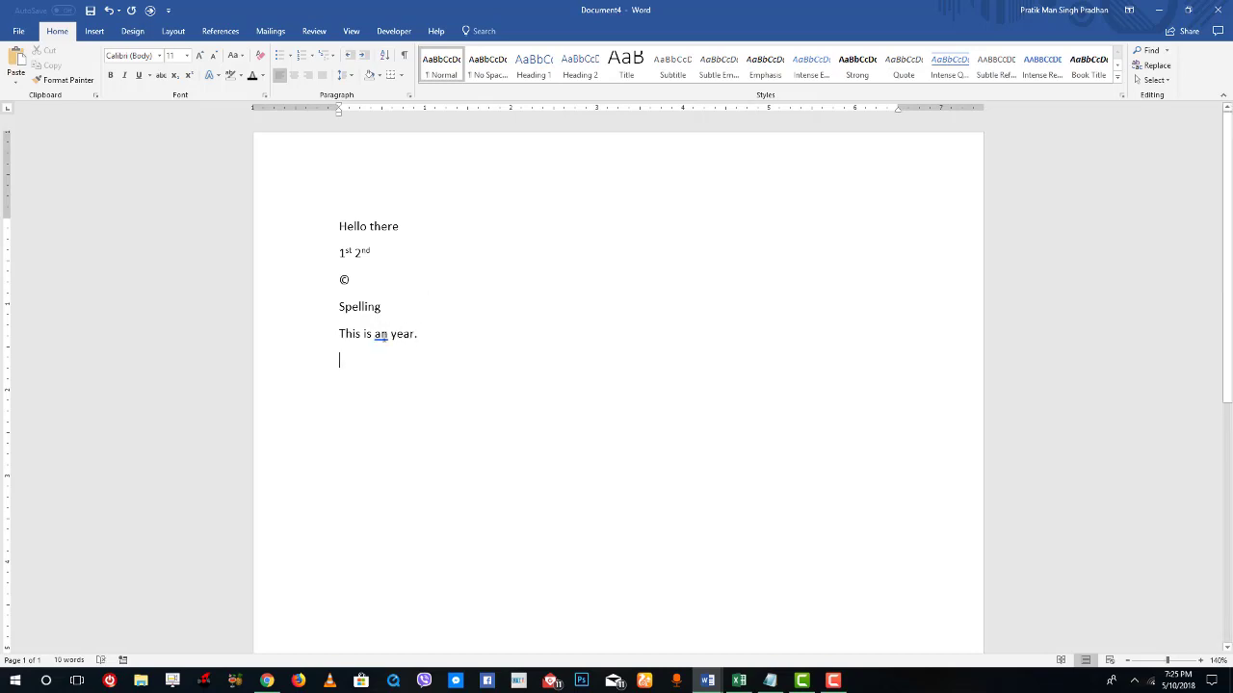
{"action": "right_click", "coordinate": [381, 334]}
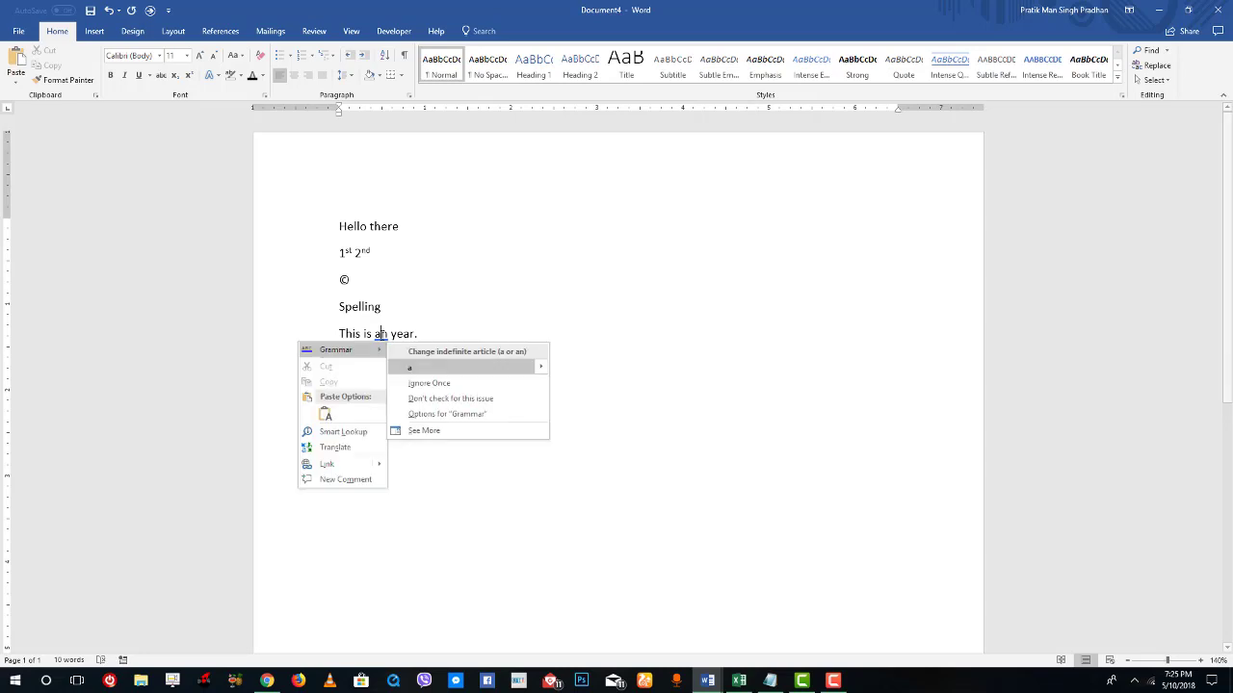
{"action": "left_click", "coordinate": [414, 367]}
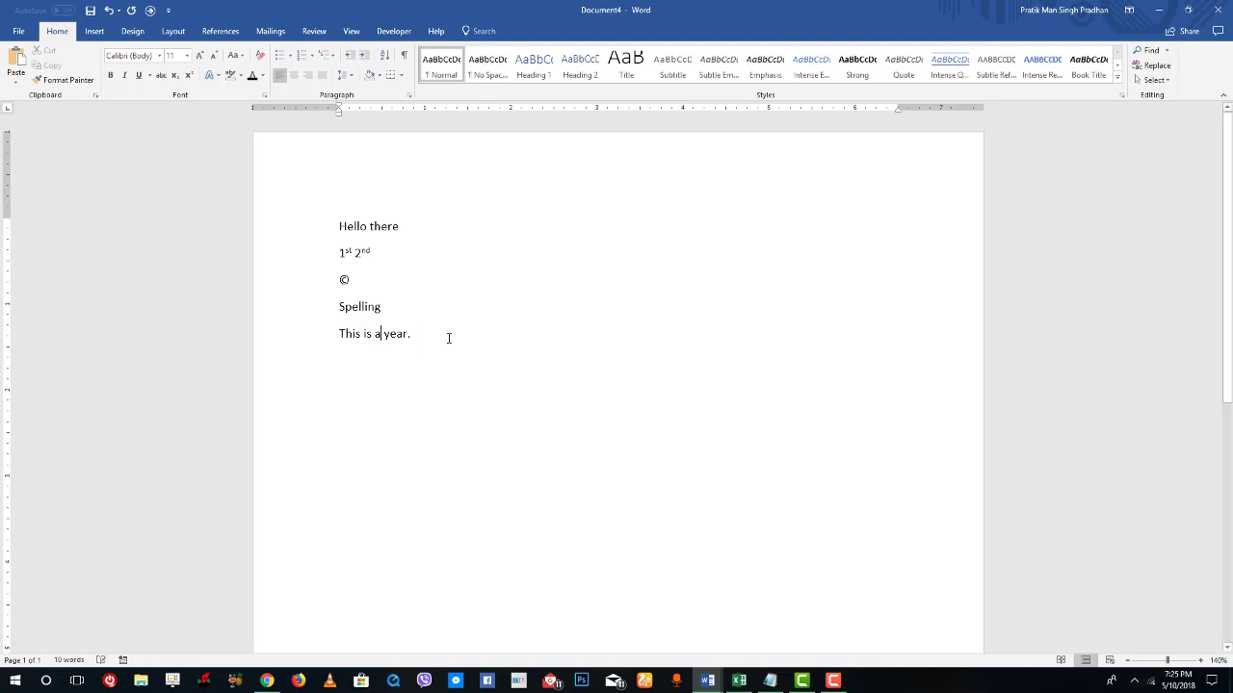
Step: Add blank lines below the sentence "This is a year." and leave the insertion point there
{"action": "left_click", "coordinate": [448, 339]}
{"action": "key", "text": "Return"}
{"action": "left_click_drag", "start_coordinate": [467, 433], "coordinate": [341, 254]}
{"action": "left_click", "coordinate": [474, 441]}
Step: Open the AutoCorrect options from the program's proofing settings
{"action": "left_click", "coordinate": [18, 32]}
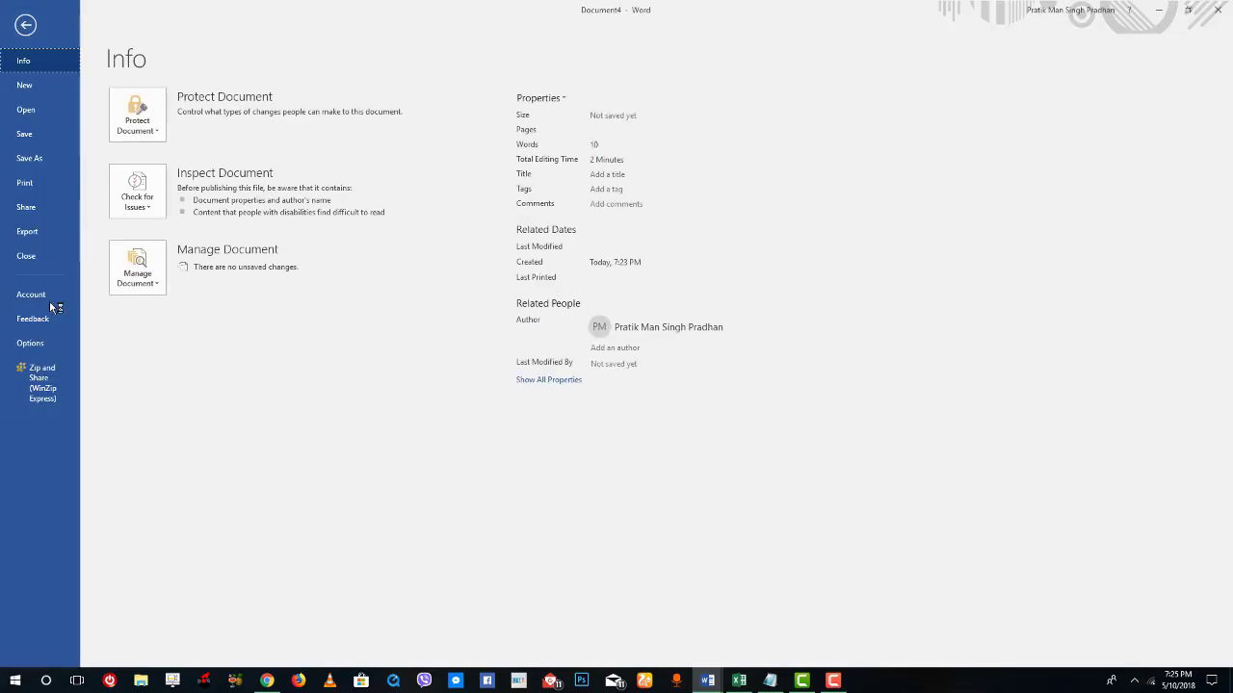
{"action": "left_click", "coordinate": [38, 341]}
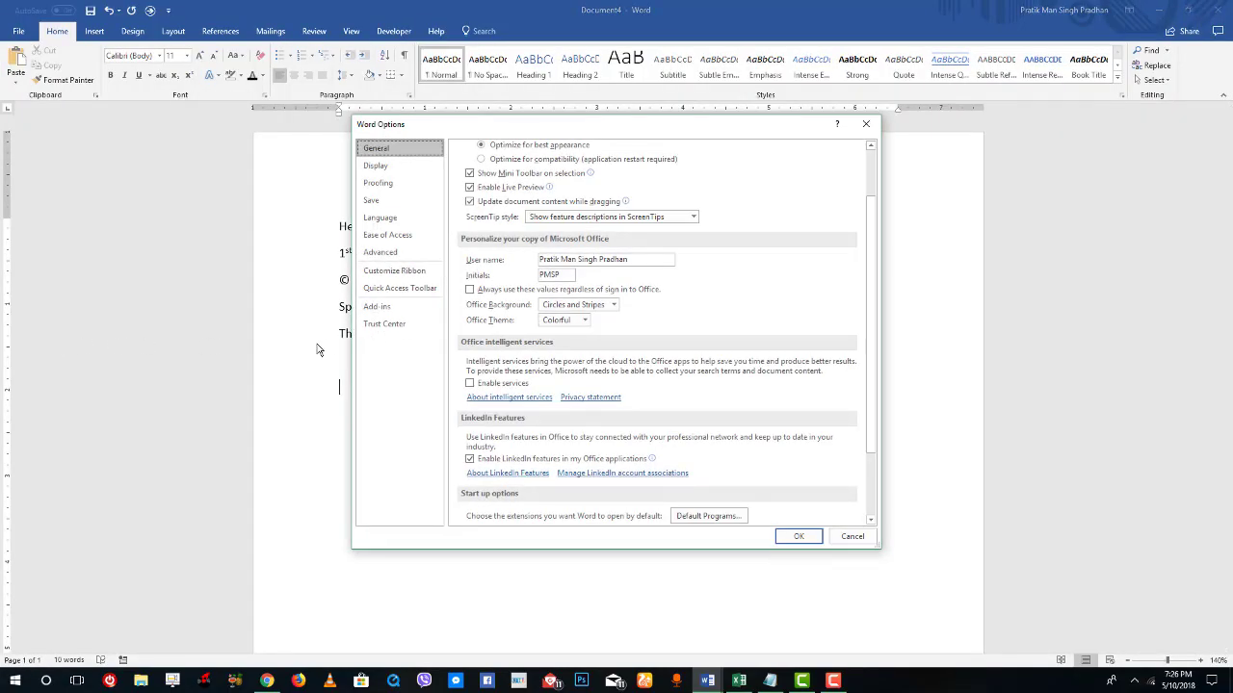
{"action": "left_click", "coordinate": [396, 185]}
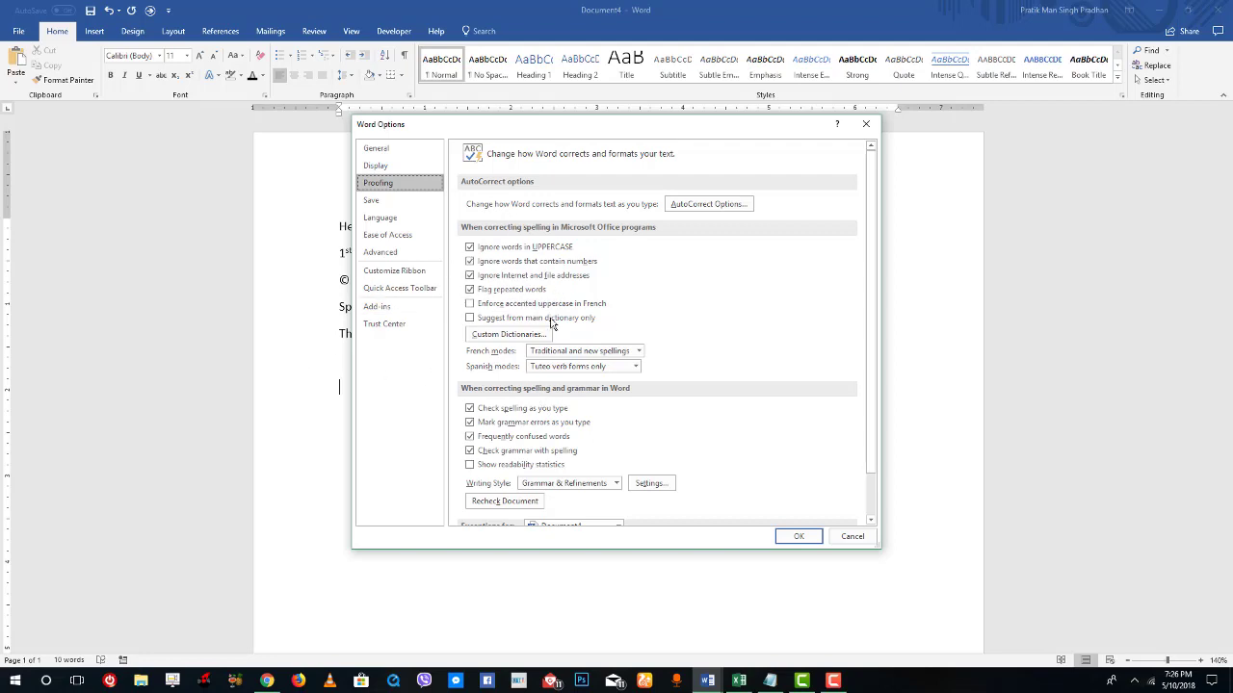
{"action": "left_click", "coordinate": [702, 204]}
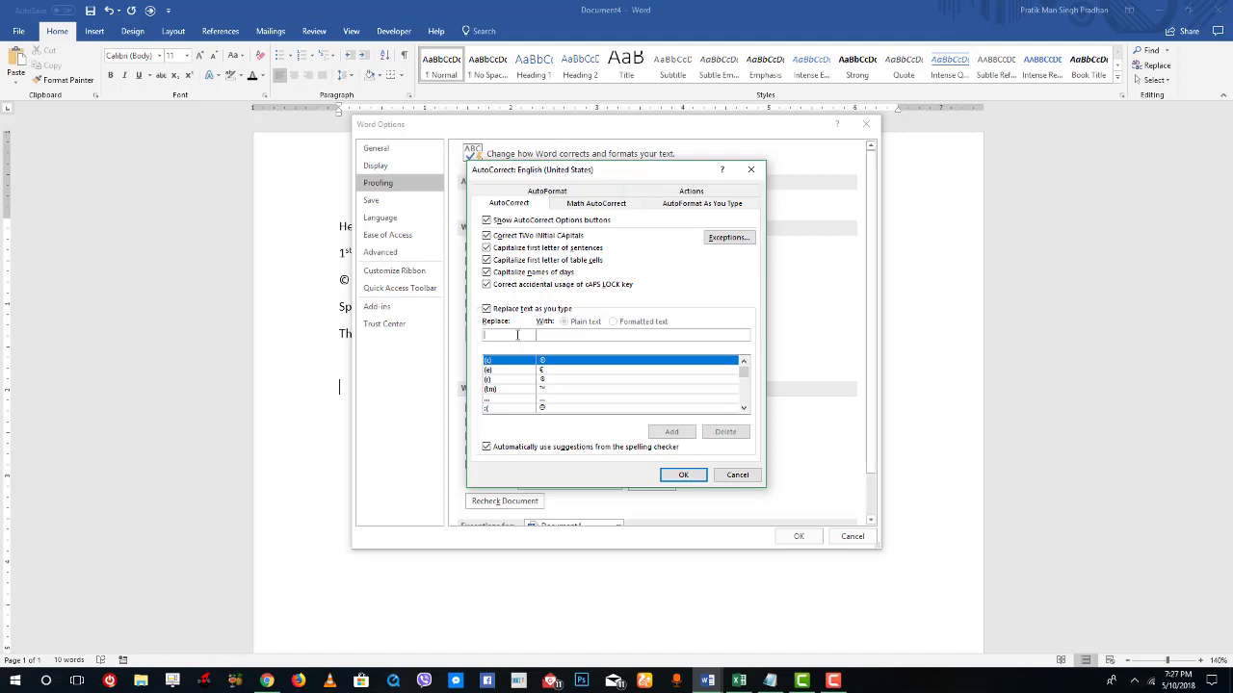
Step: Add an AutoCorrect entry that replaces "ttt" with "TutorTube Tutorial Videos" and confirm the settings
{"action": "type", "text": "ttt"}
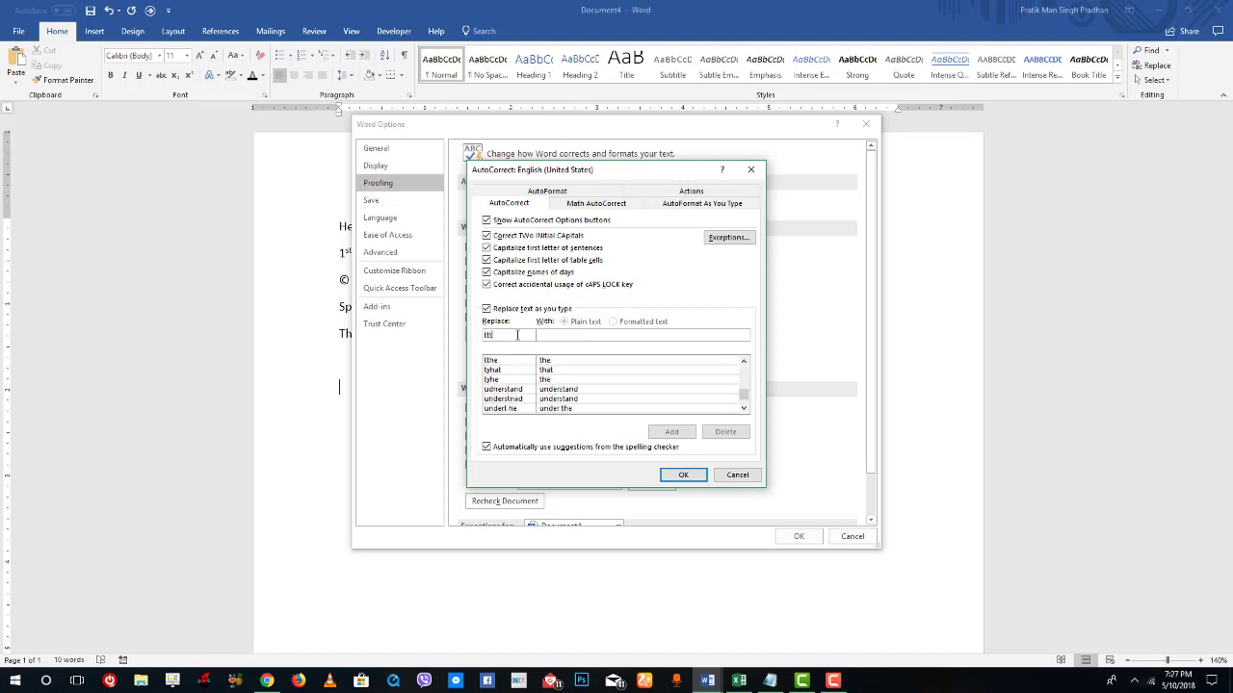
{"action": "left_click", "coordinate": [578, 335]}
{"action": "type", "text": "Tutor T"}
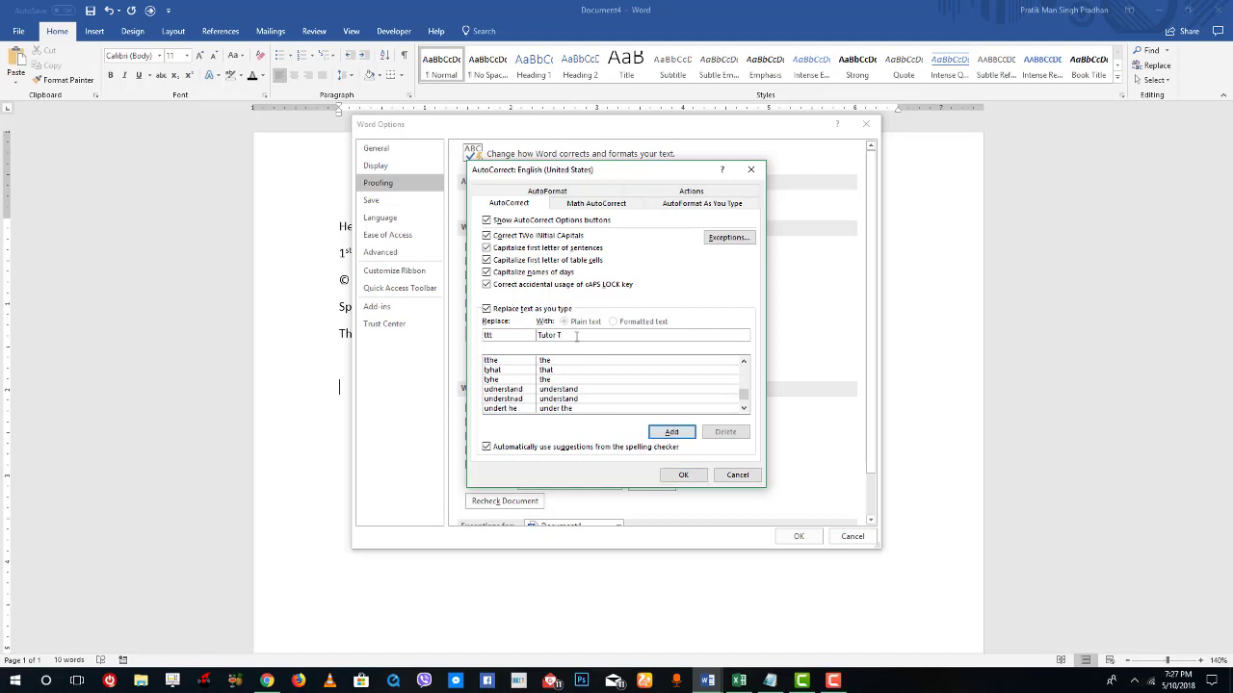
{"action": "key", "text": "BackSpace"}
{"action": "key", "text": "BackSpace"}
{"action": "type", "text": "Tube Tutorial Videos"}
{"action": "left_click", "coordinate": [672, 433]}
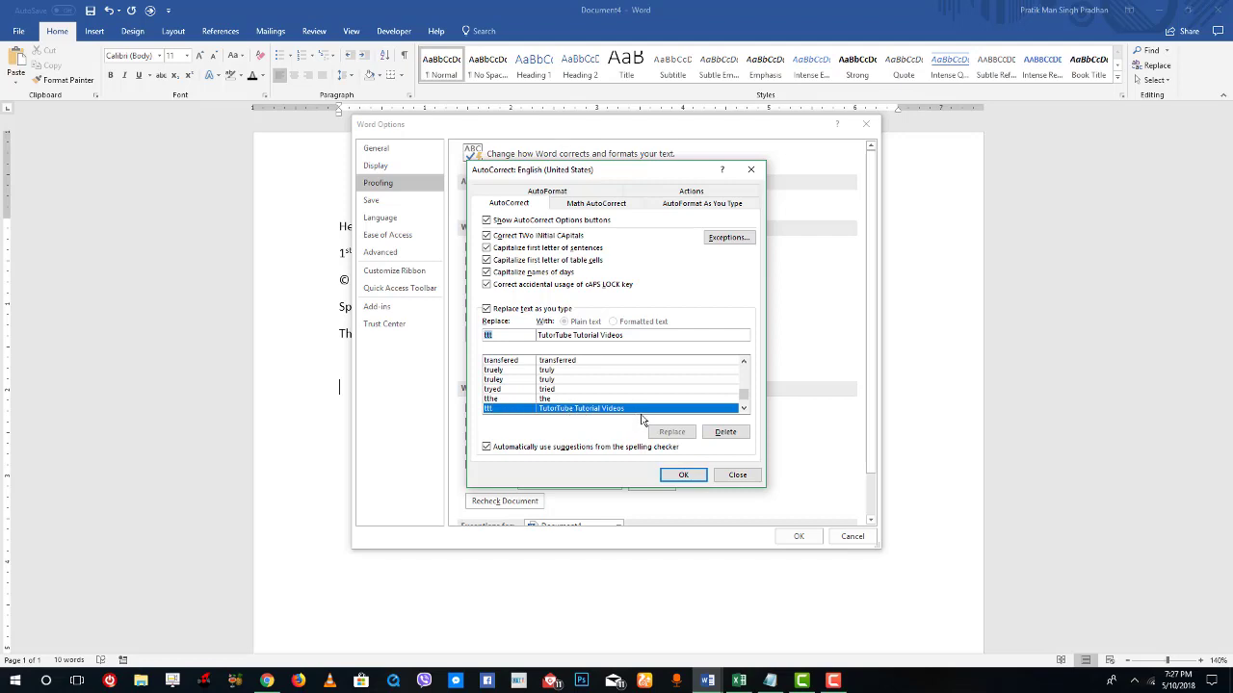
{"action": "left_click", "coordinate": [689, 476]}
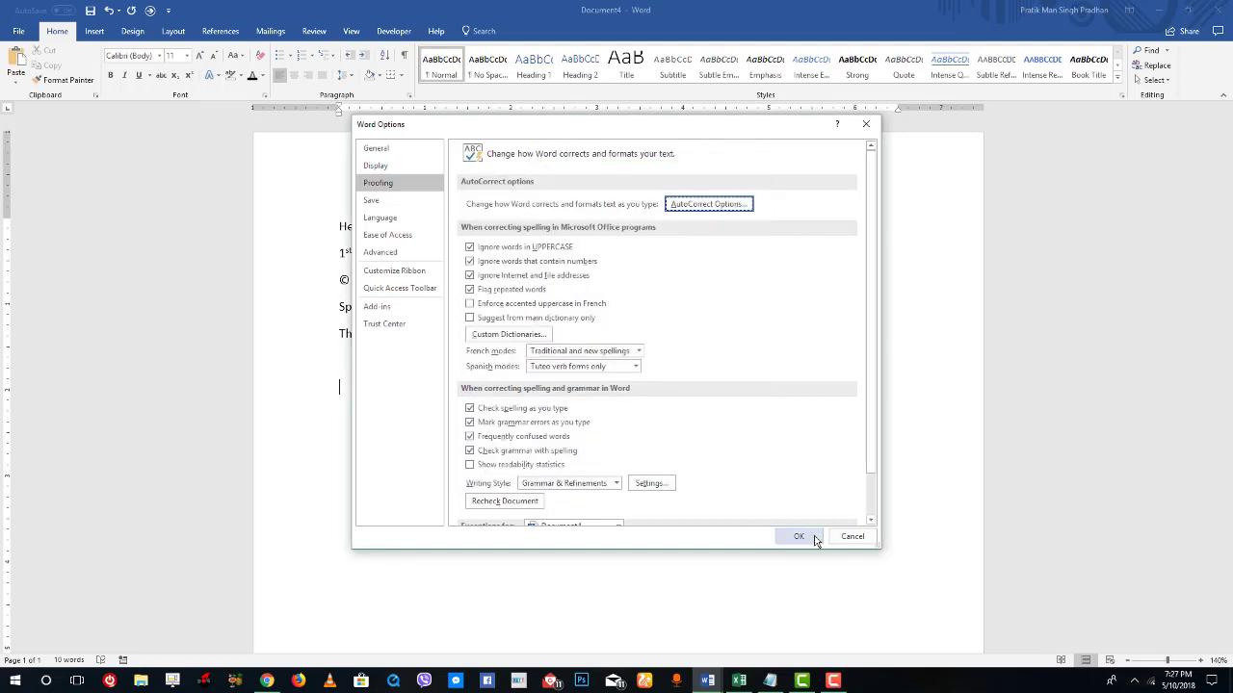
{"action": "left_click", "coordinate": [816, 538]}
Step: Test the new AutoCorrect entry by entering "ttt" on two separate lines below the existing text
{"action": "type", "text": "ttt"}
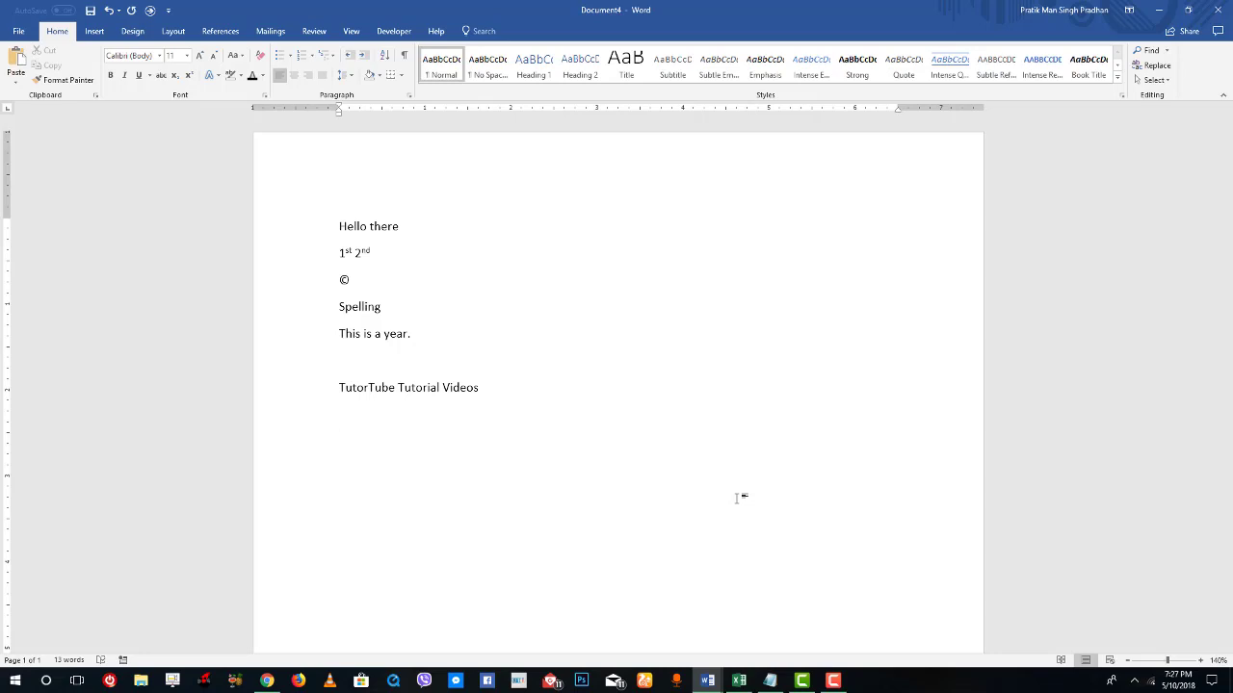
{"action": "type", "text": "tt"}
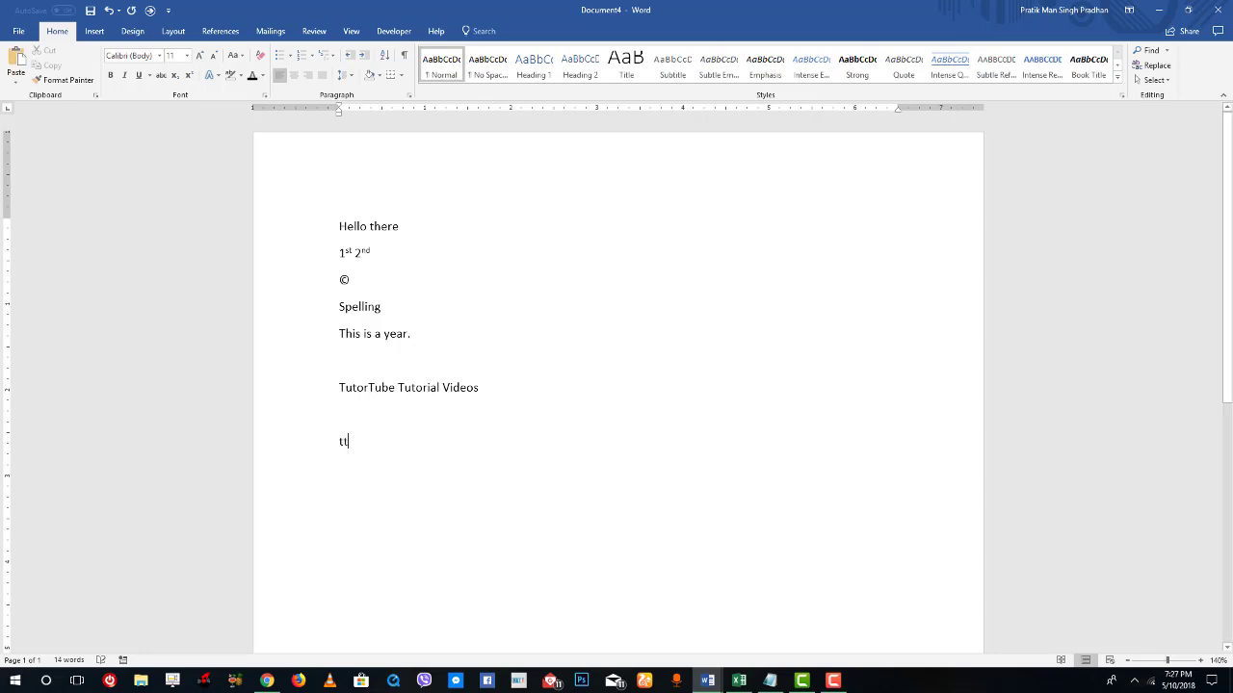
{"action": "type", "text": "t"}
{"action": "left_click", "coordinate": [584, 361]}
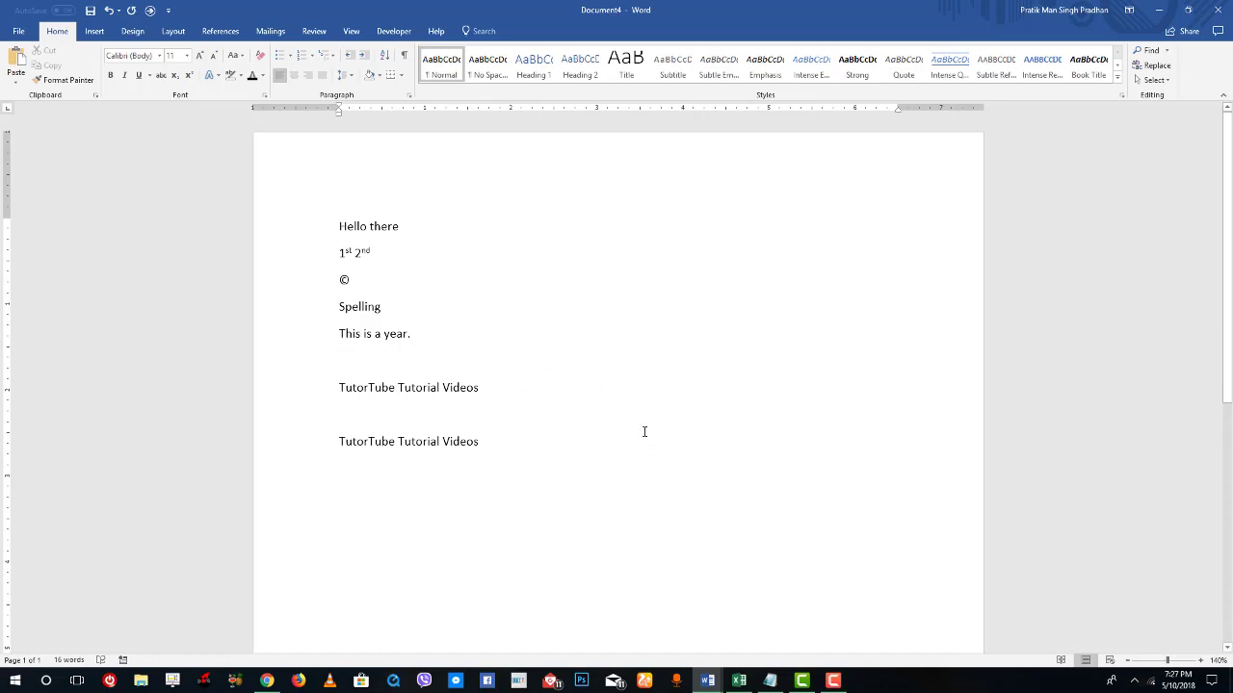